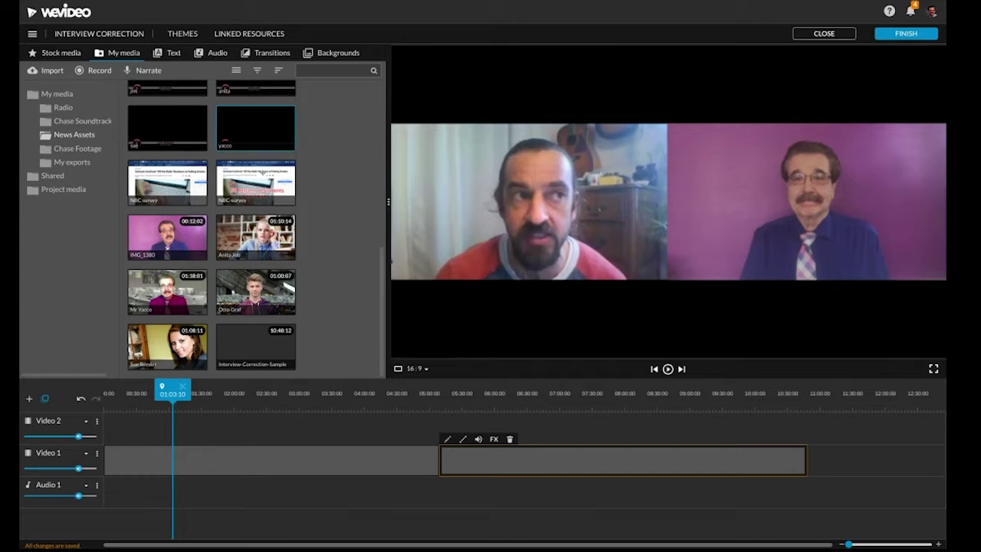
Step: Select the Interview-Correction-Sample clip on the Video 1 track
click(189, 463)
Step: Scale the first clip to 2, centre it on the left speaker at position 10, -541, and save
double_click(190, 463)
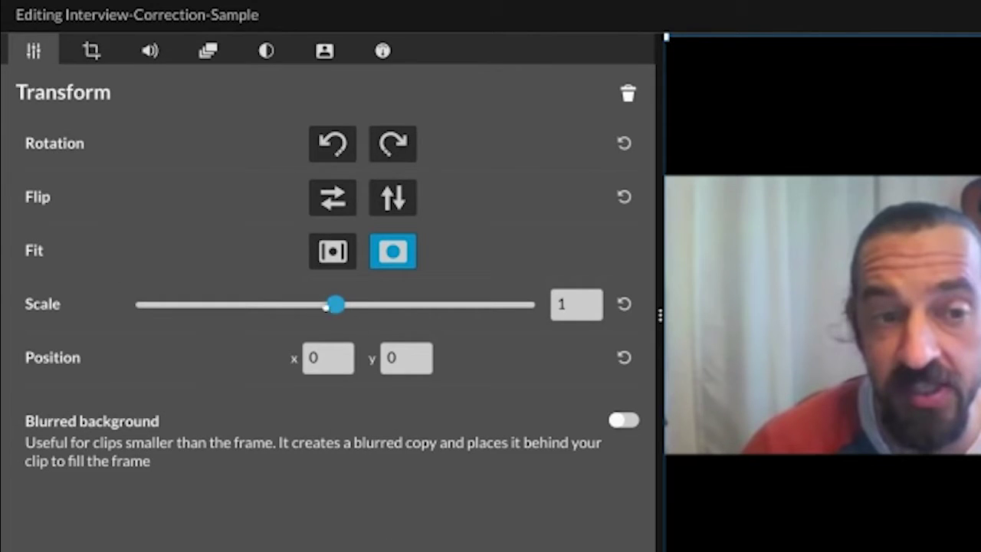
drag(336, 304, 386, 305)
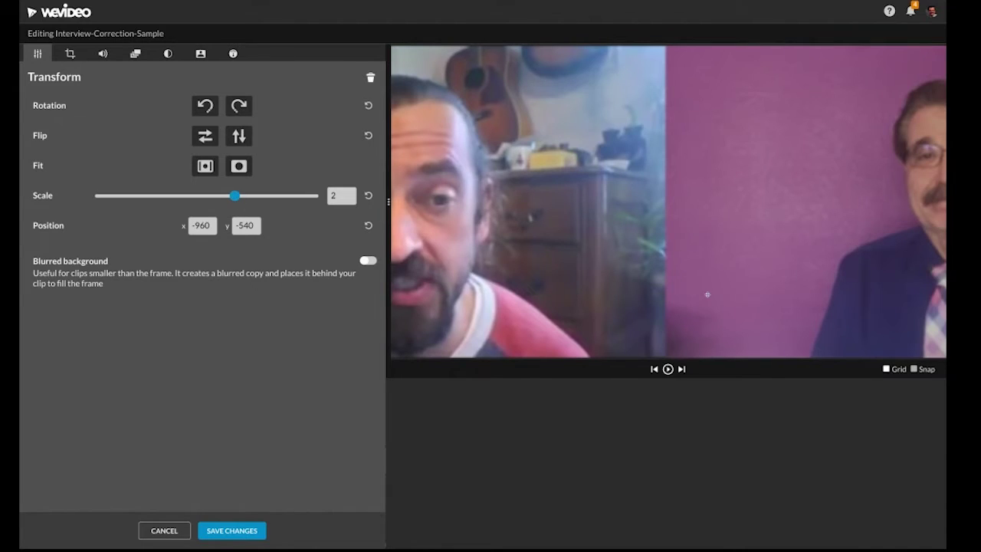
drag(531, 275, 811, 275)
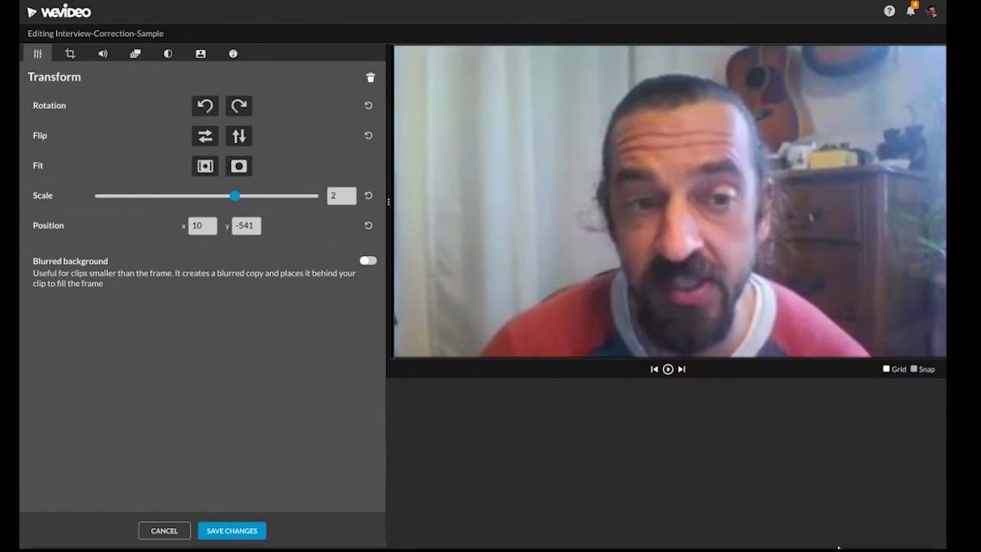
mouse_move(842, 546)
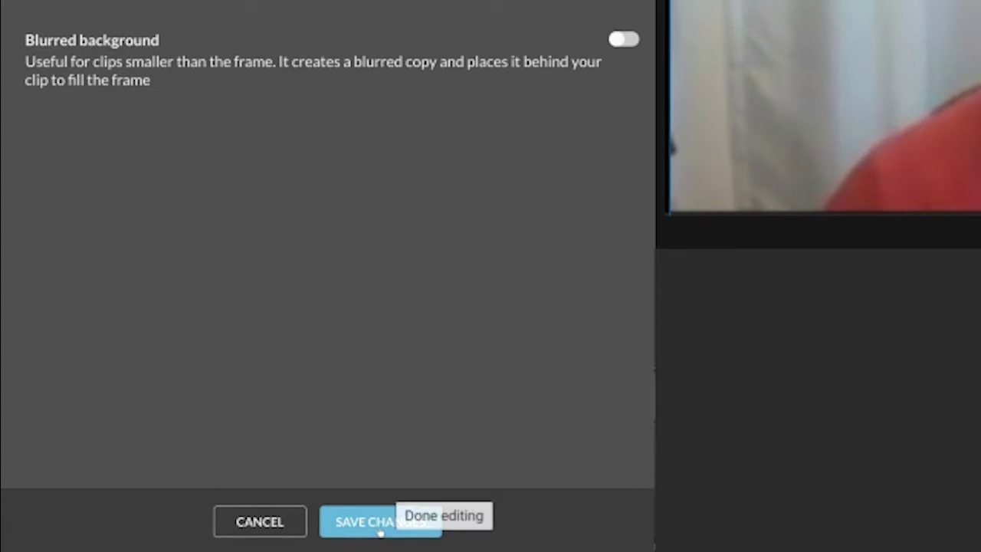
click(381, 529)
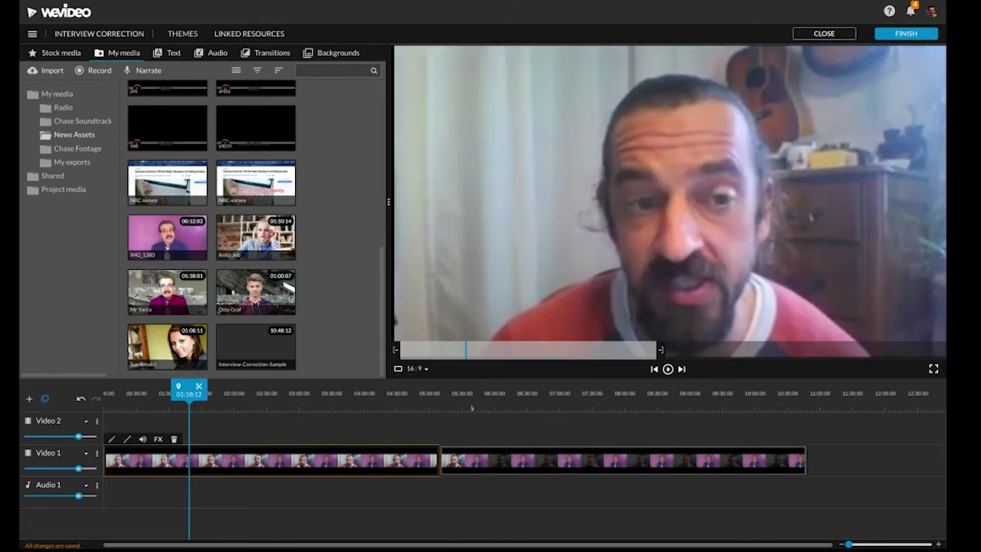
Step: Zoom the second clip to scale 2.08, centred on the man at position -9, -592, then bring up its Color settings
click(471, 408)
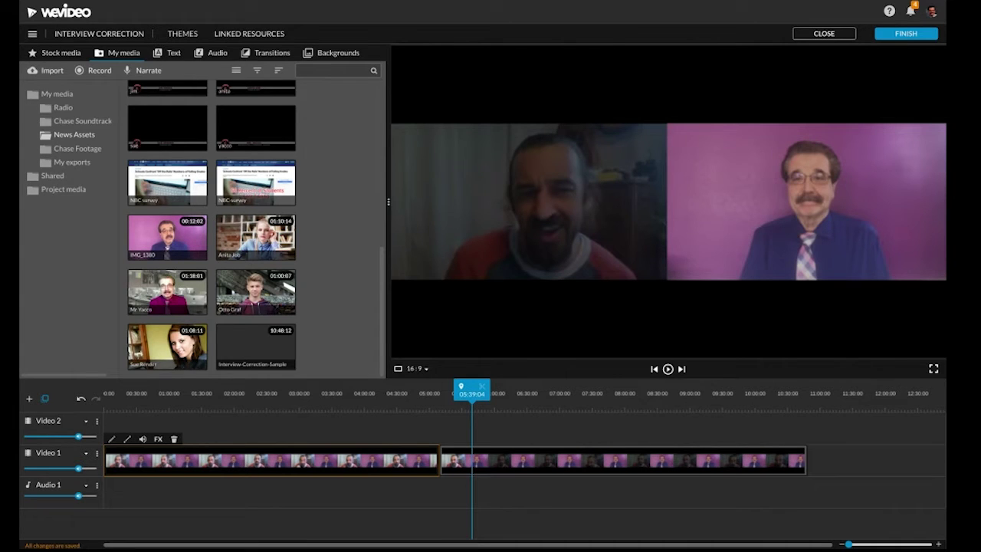
double_click(481, 458)
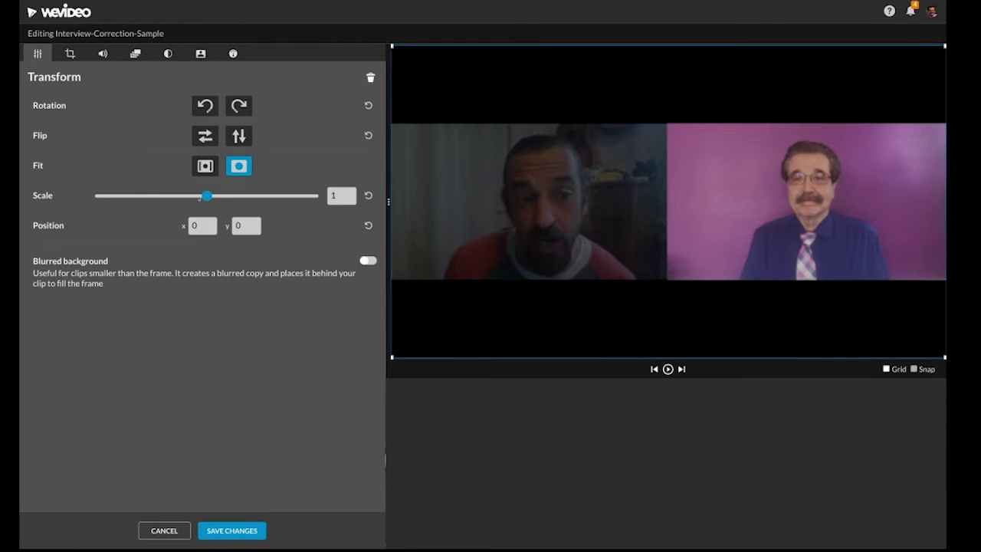
drag(206, 195, 237, 196)
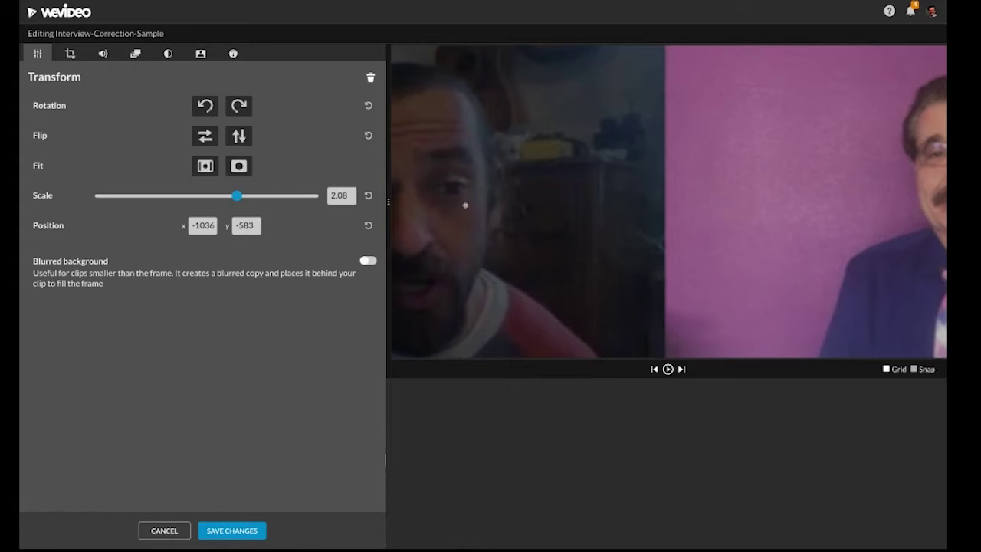
drag(486, 188, 783, 184)
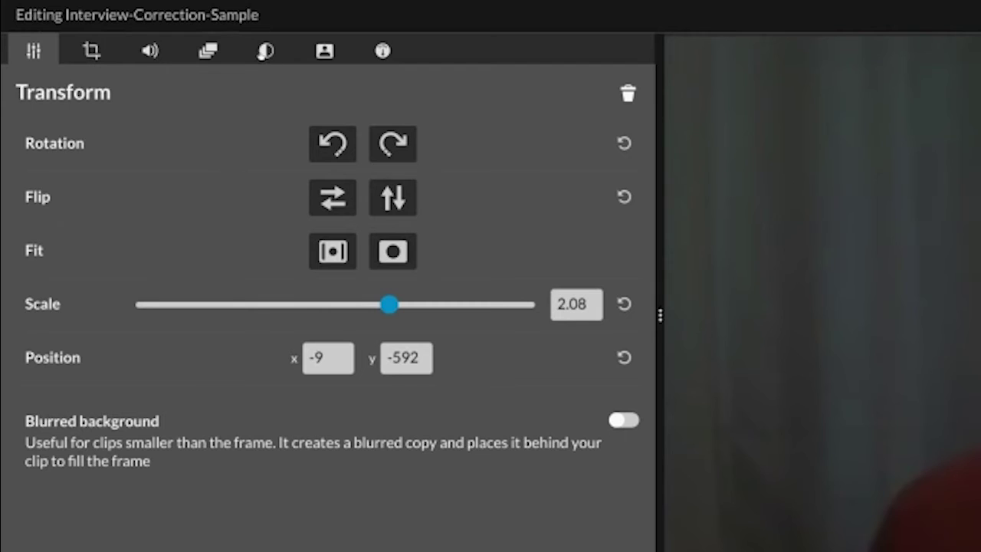
click(265, 51)
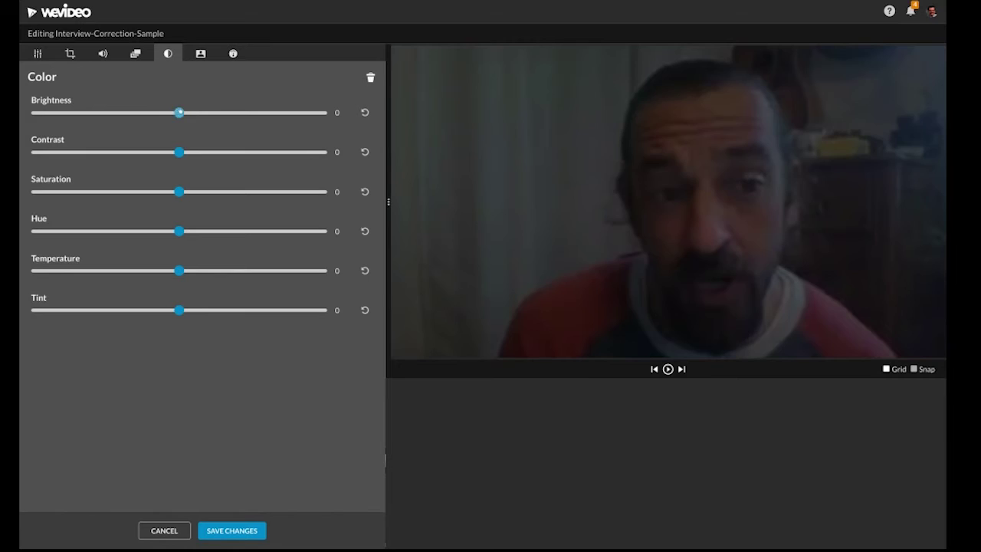
Step: Set Brightness 43 and Contrast 69, keep Hue at 0, Temperature -12 and Saturation -5
drag(286, 156, 314, 157)
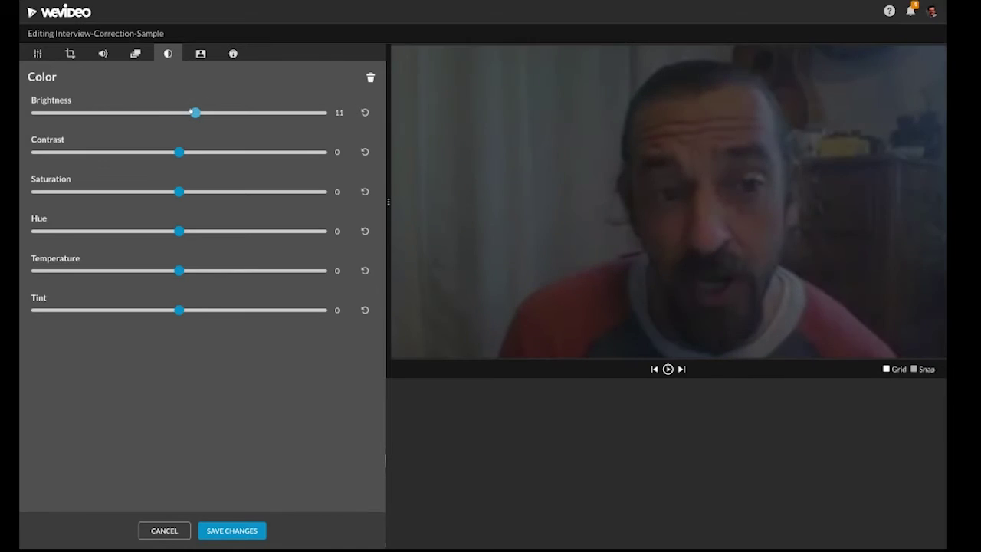
drag(192, 112, 237, 117)
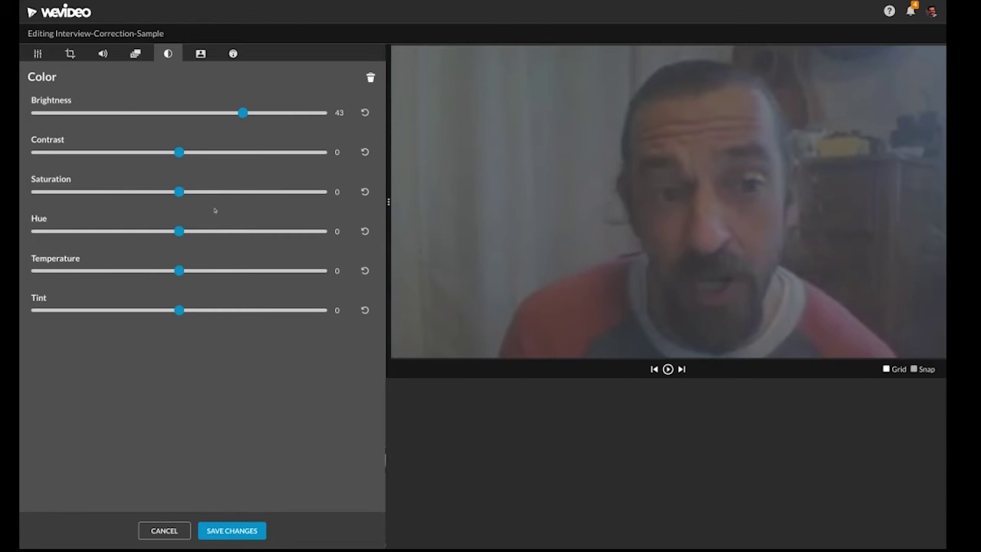
drag(179, 153, 283, 167)
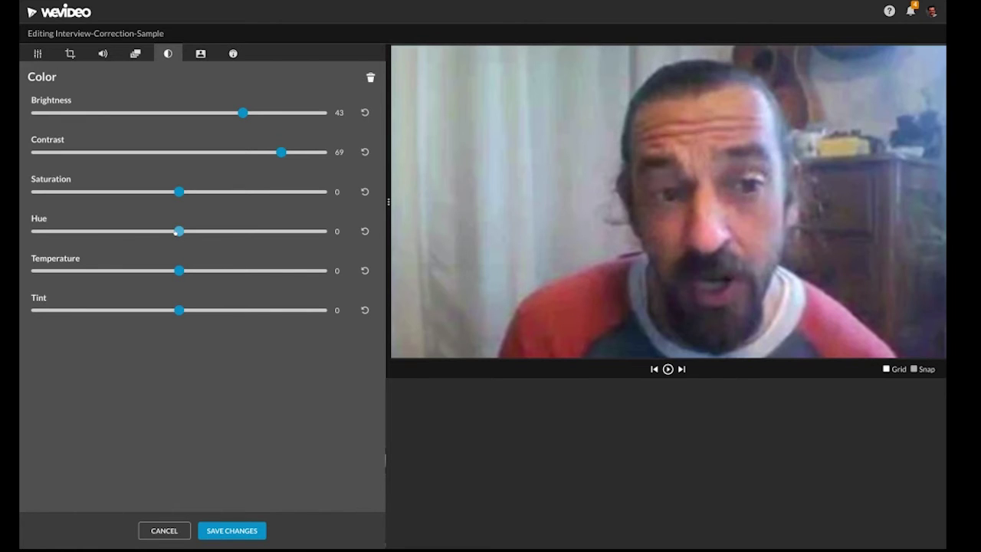
drag(177, 232, 210, 245)
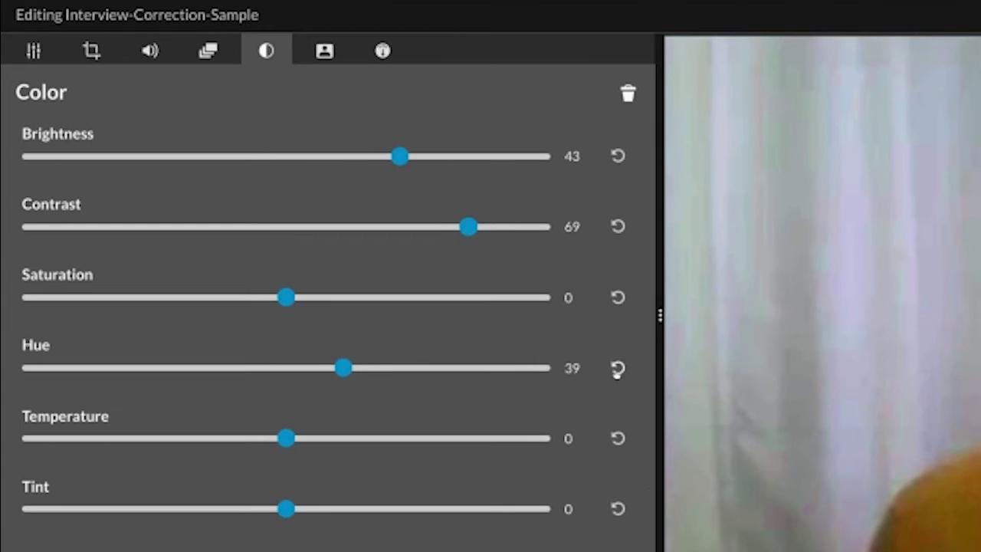
click(617, 369)
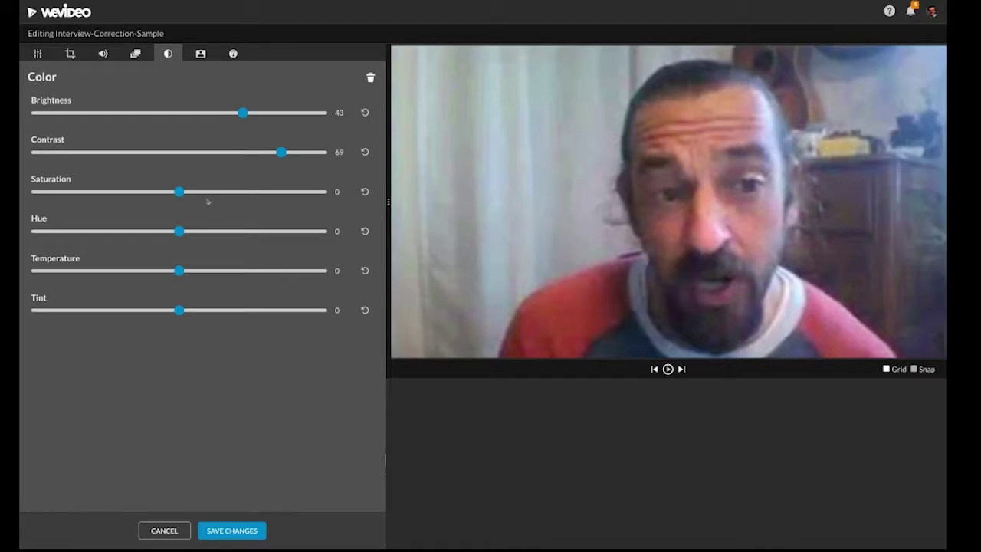
drag(178, 270, 157, 273)
mouse_move(178, 191)
mouse_down()
mouse_move(158, 191)
mouse_move(186, 190)
mouse_move(171, 194)
mouse_up()
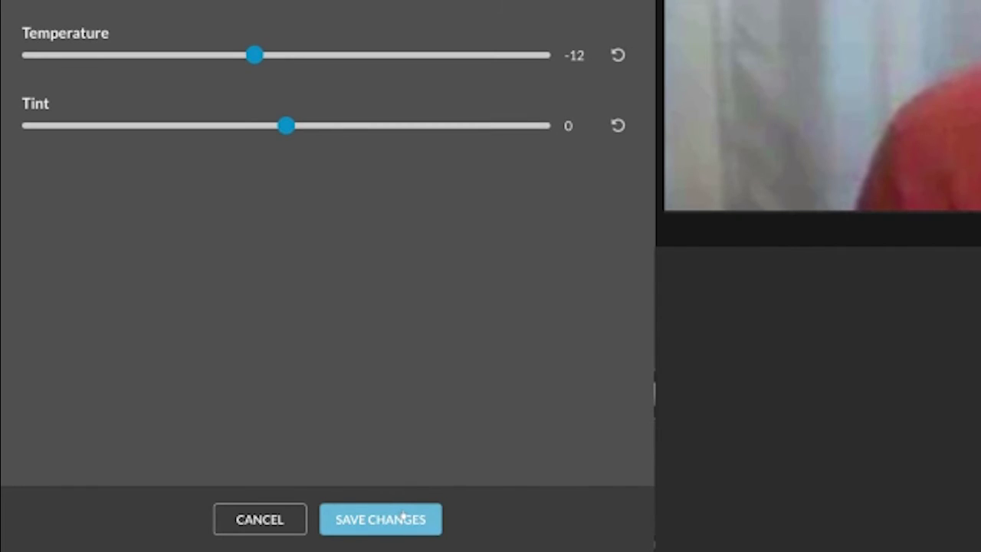
Step: Save the colour corrections and play back the first interview clip
click(244, 531)
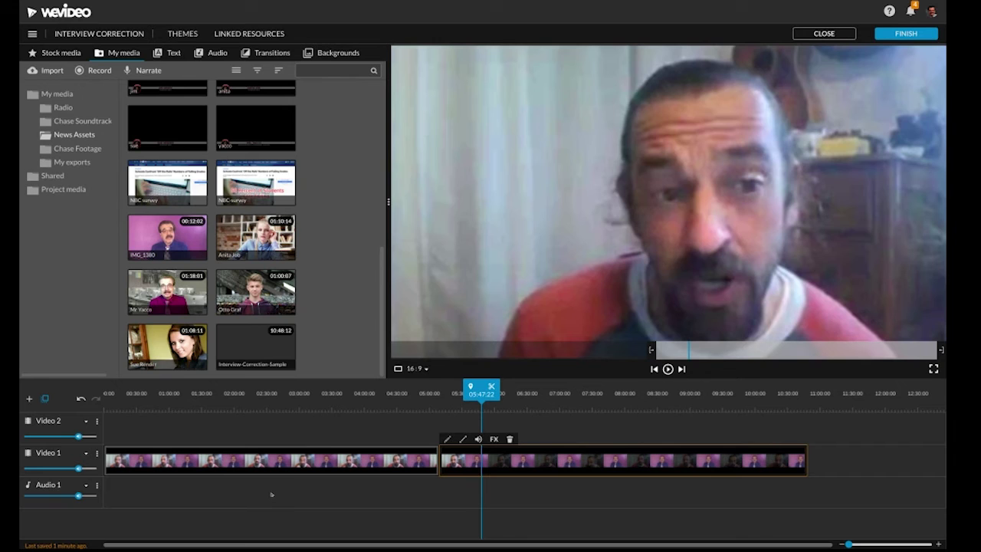
click(328, 406)
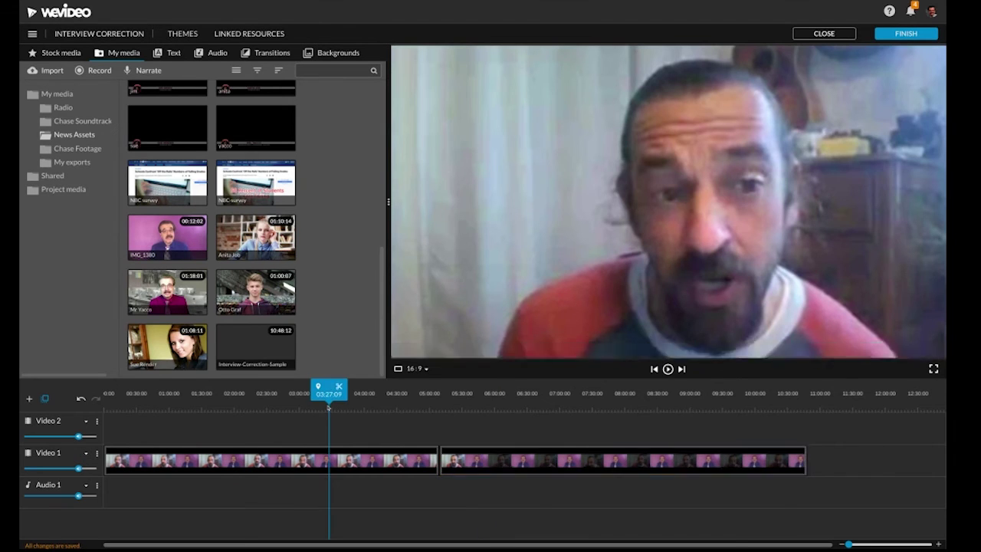
key(space)
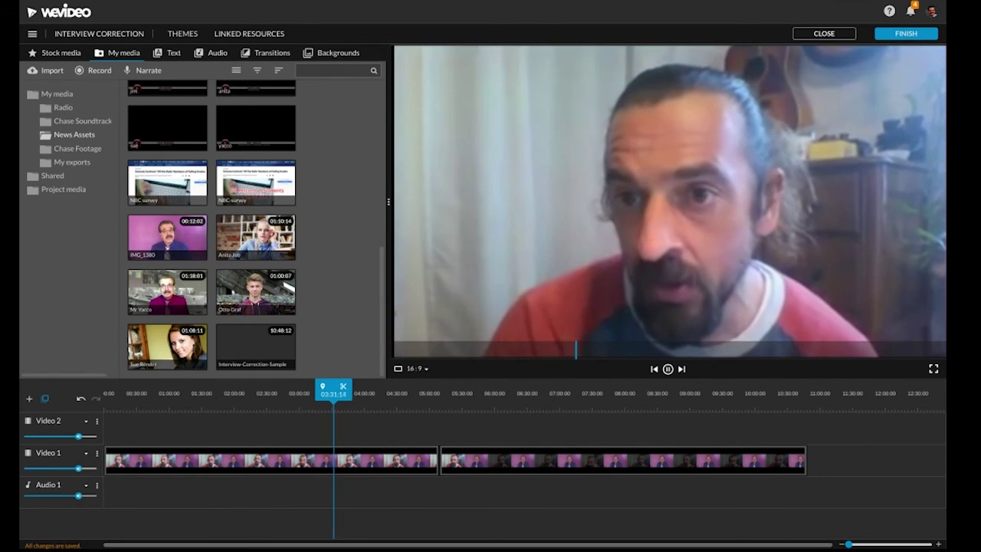
key(space)
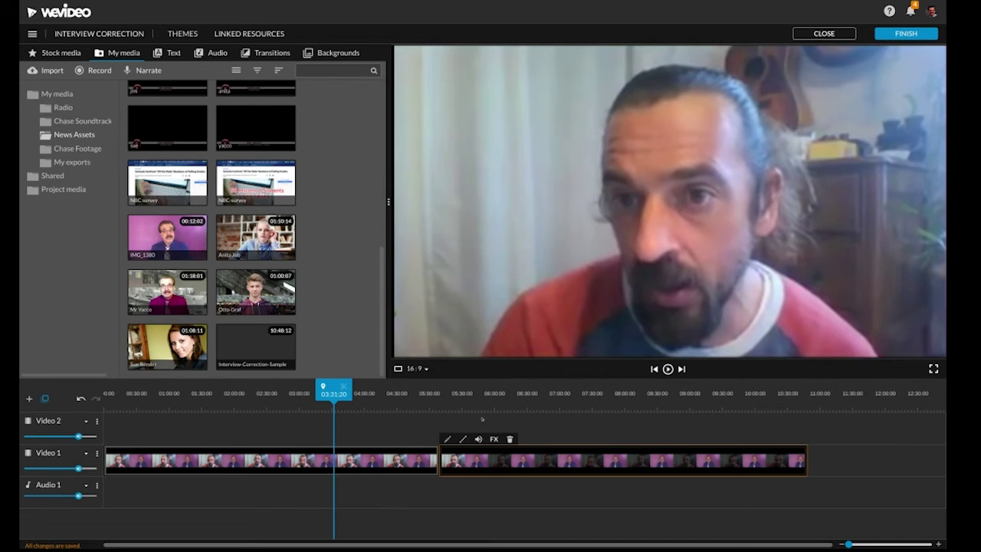
Step: Play back the second interview clip to compare, then reopen its clip editor
click(481, 411)
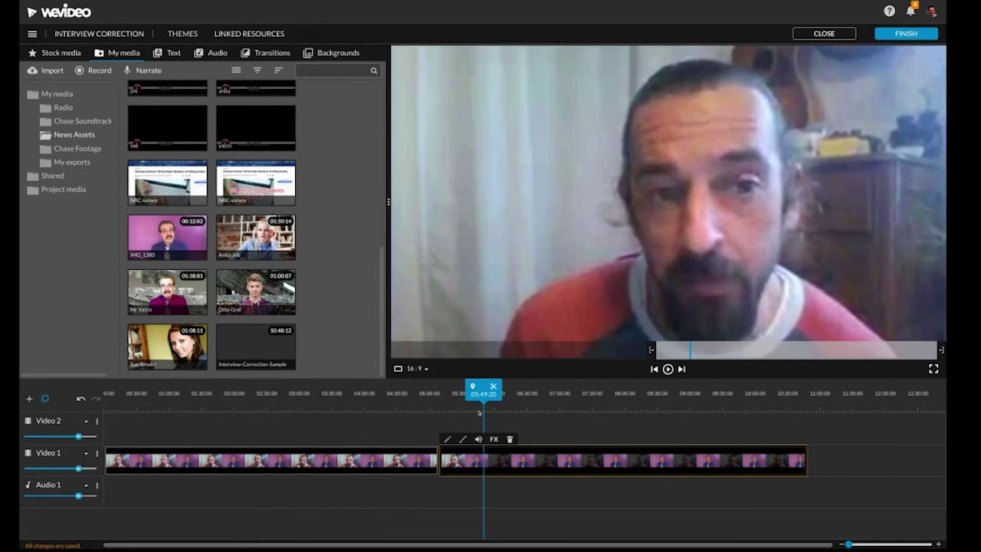
key(space)
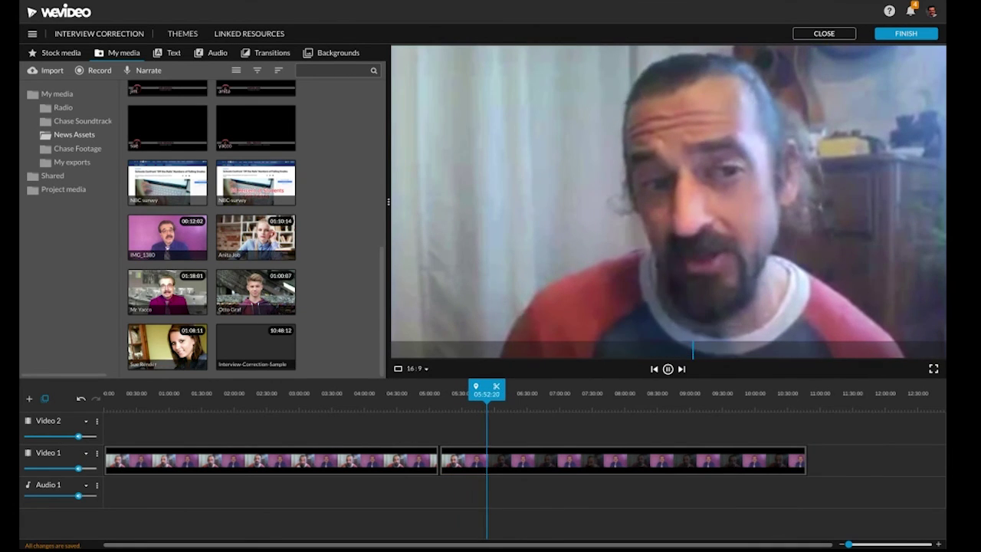
key(space)
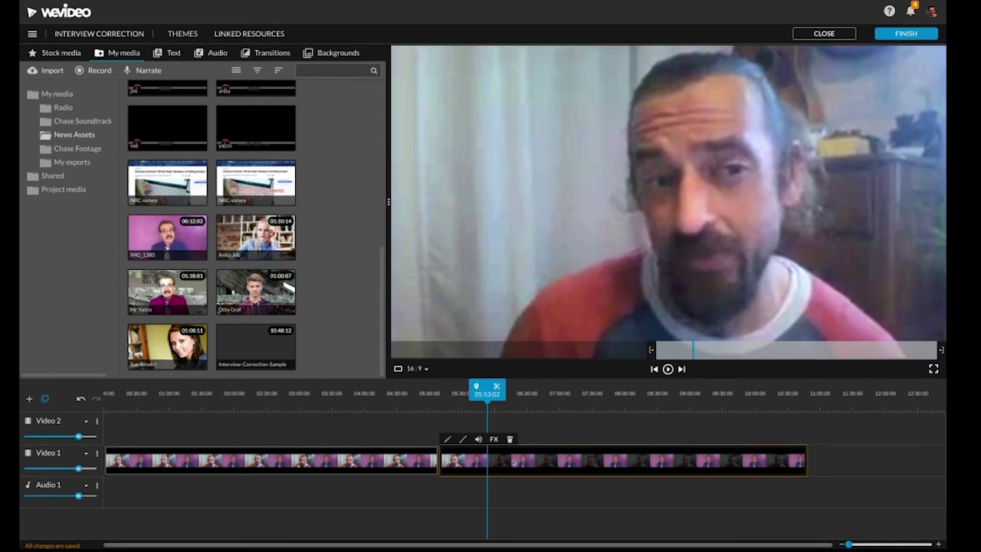
double_click(514, 464)
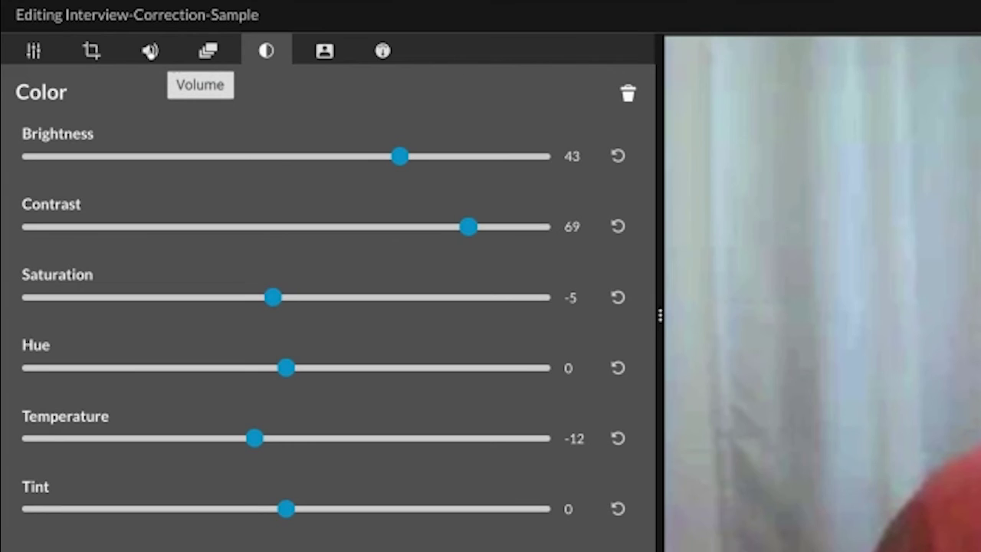
Step: Raise the second clip's audio level to about 136% or more and preview the louder sound
click(150, 51)
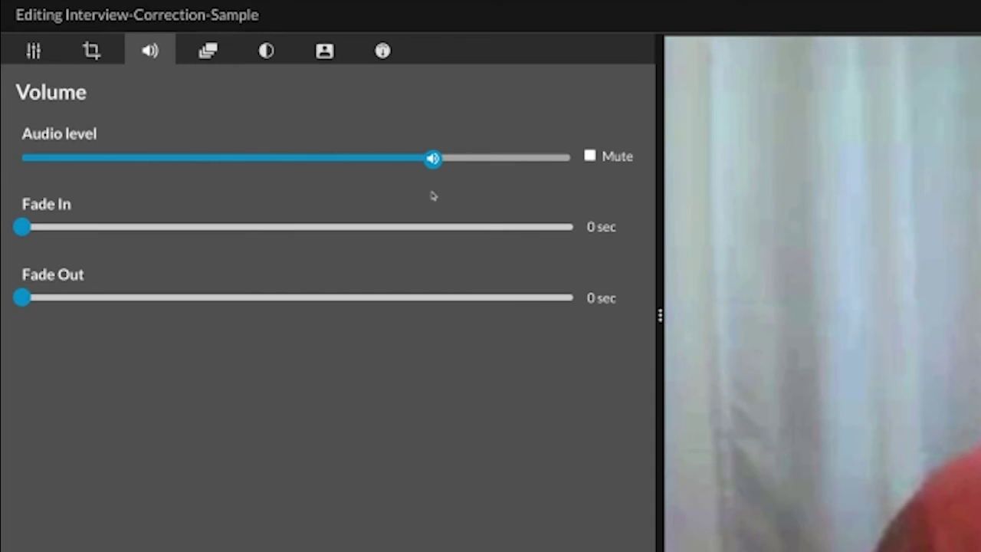
drag(434, 161, 509, 158)
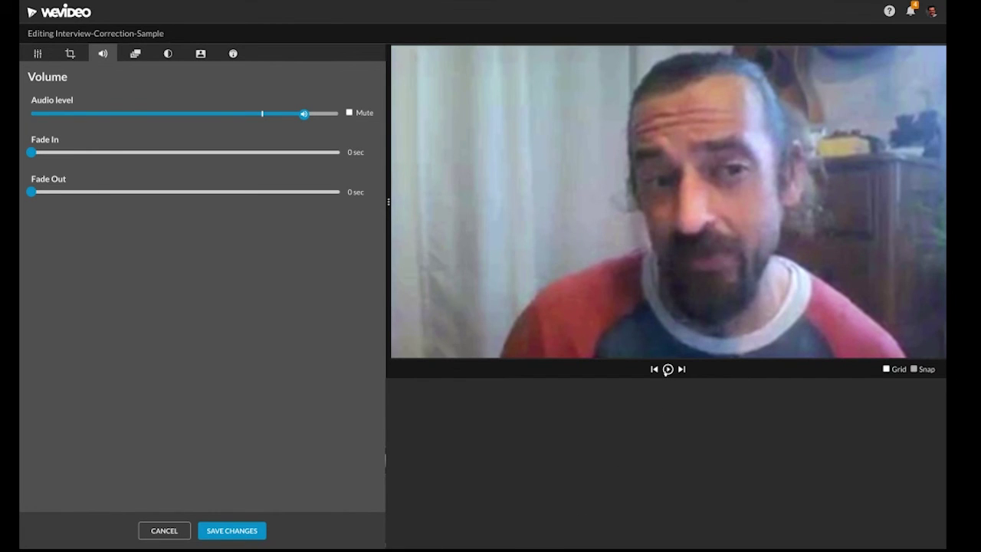
click(666, 370)
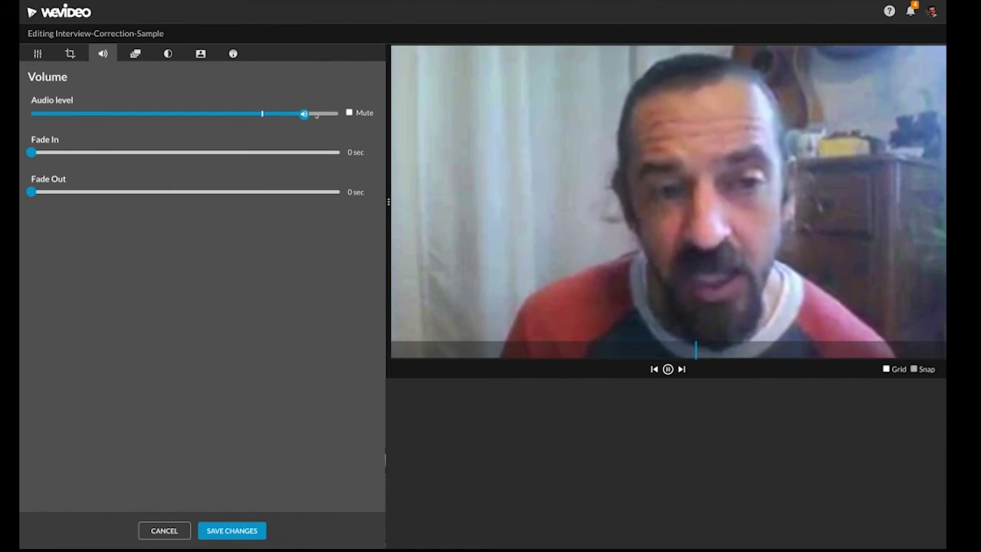
drag(303, 114, 316, 113)
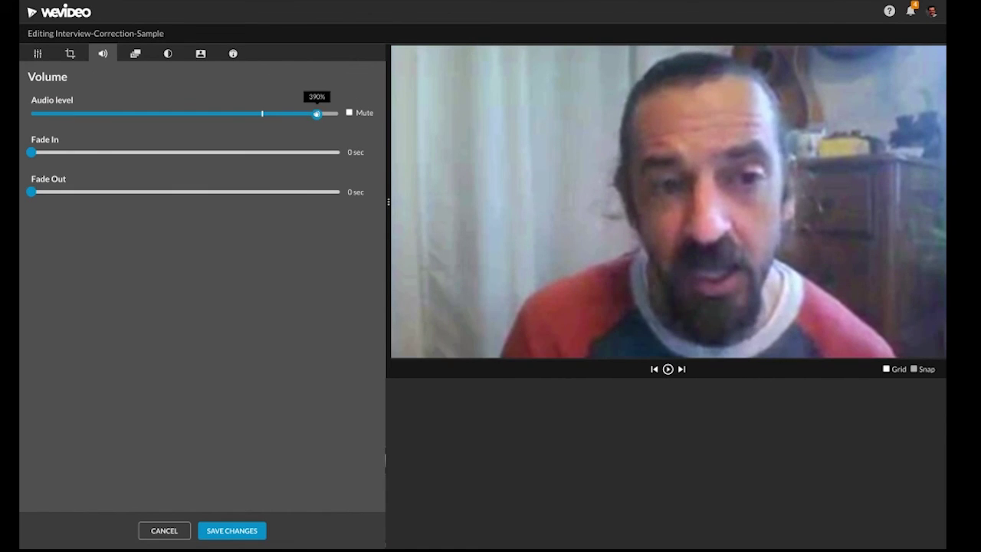
click(664, 372)
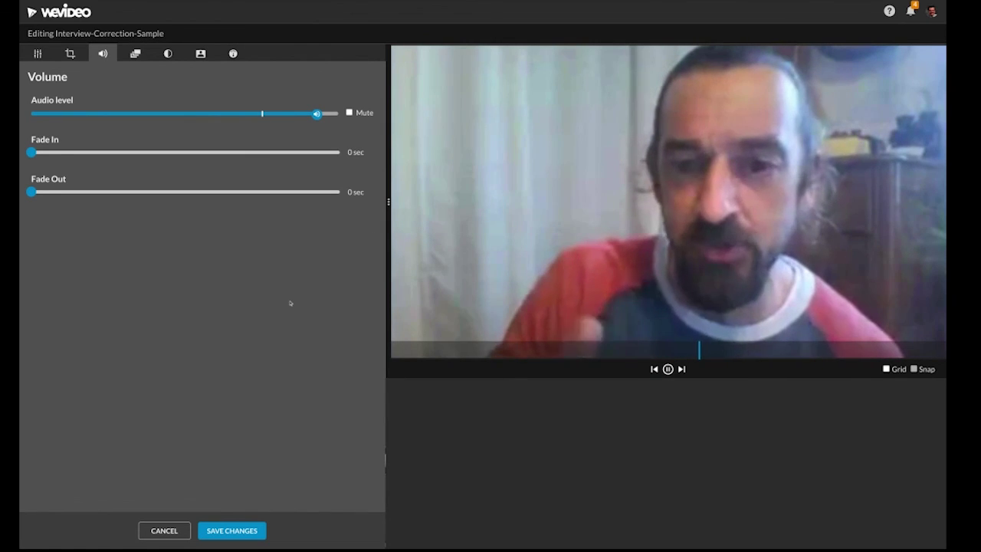
click(212, 531)
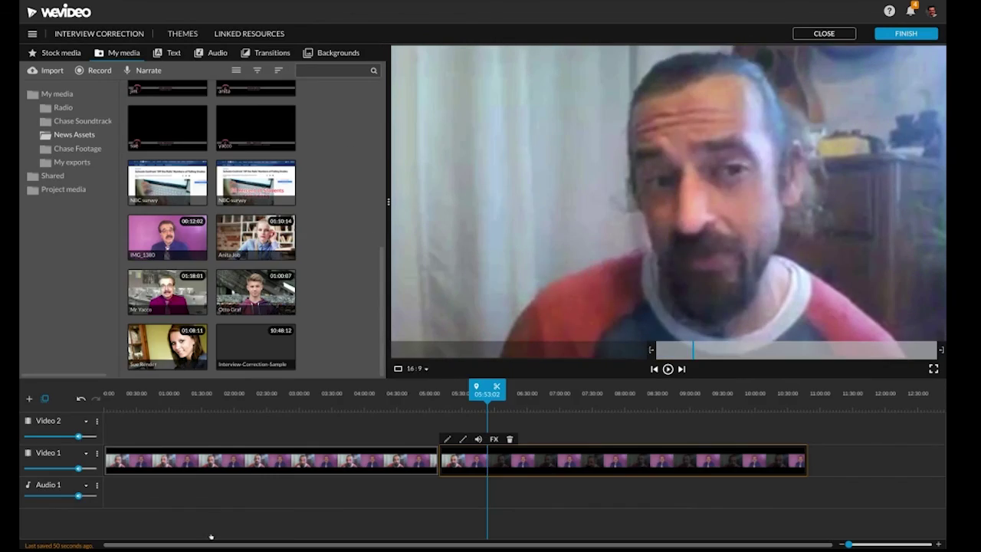